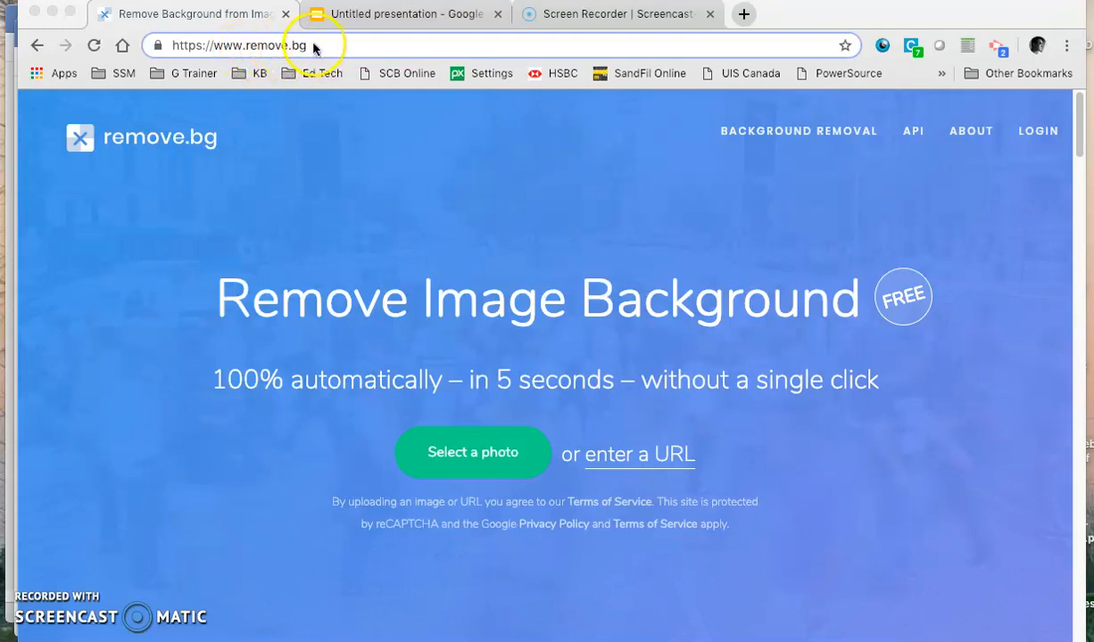
Upload 1Family.jpg from the Desktop for background removal and save the result to the Desktop as 1Family-removebg.png.
{"action": "left_click", "coordinate": [478, 235]}
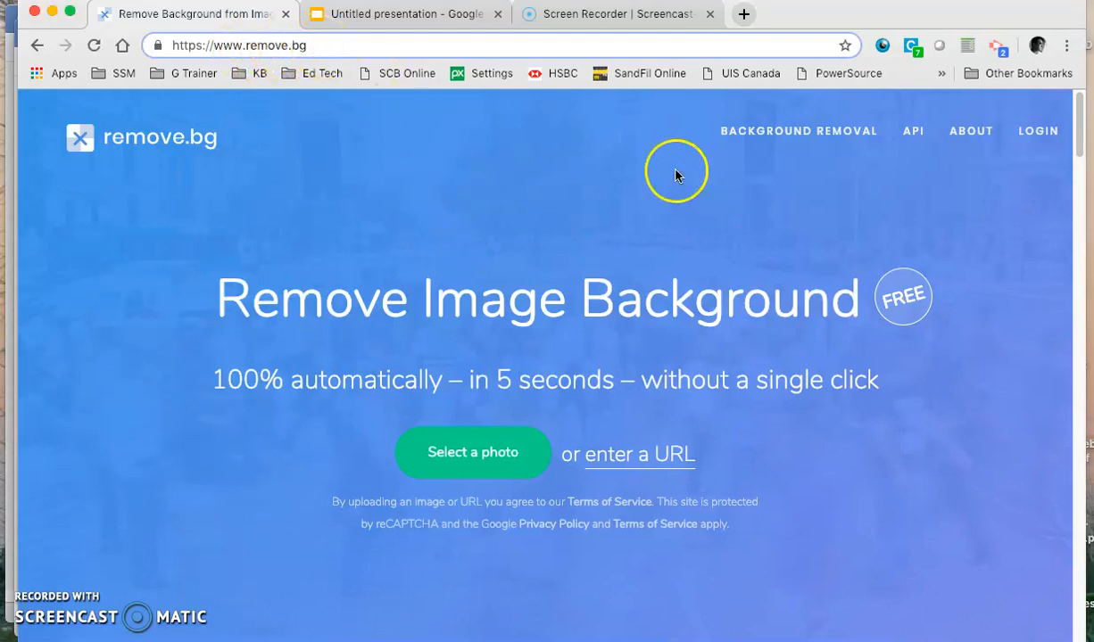
{"action": "left_click", "coordinate": [501, 462]}
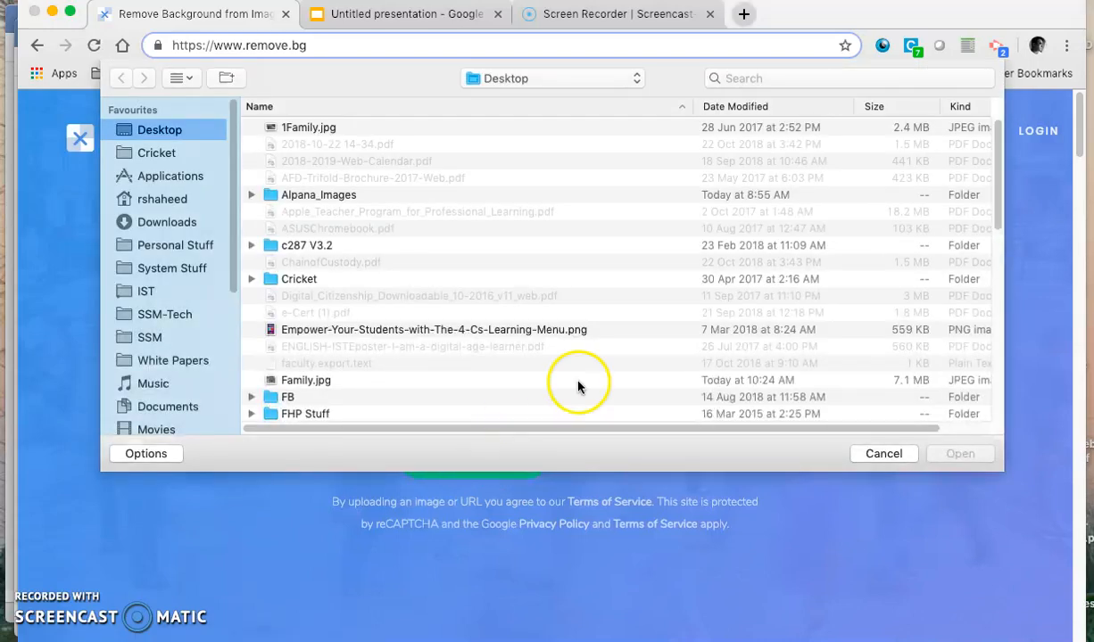
{"action": "left_click", "coordinate": [310, 130]}
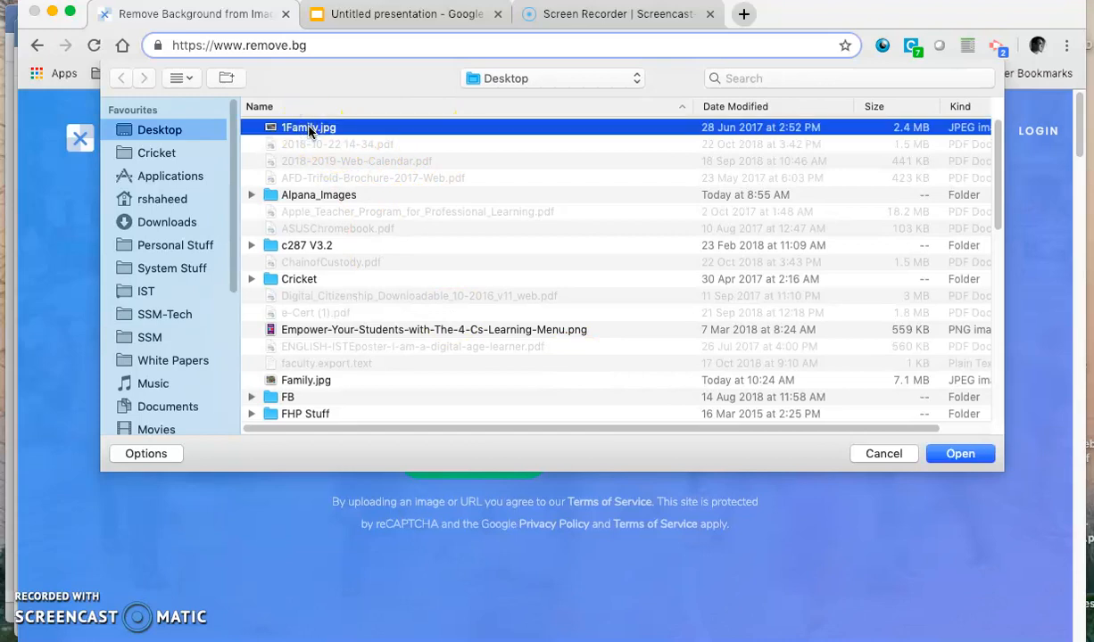
{"action": "left_click", "coordinate": [973, 455]}
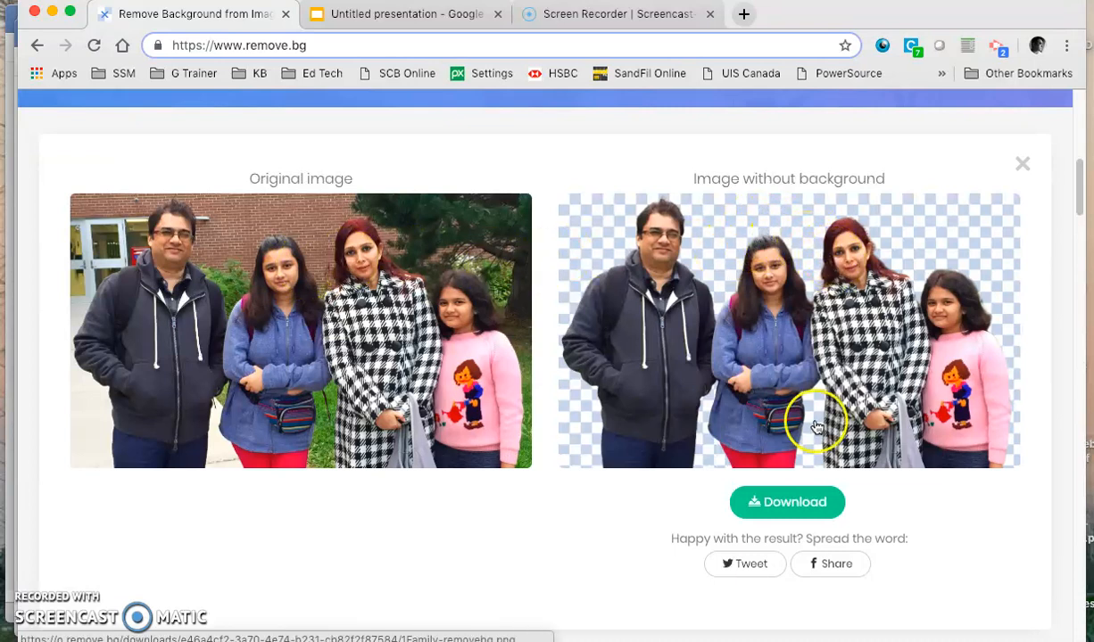
{"action": "left_click", "coordinate": [795, 505]}
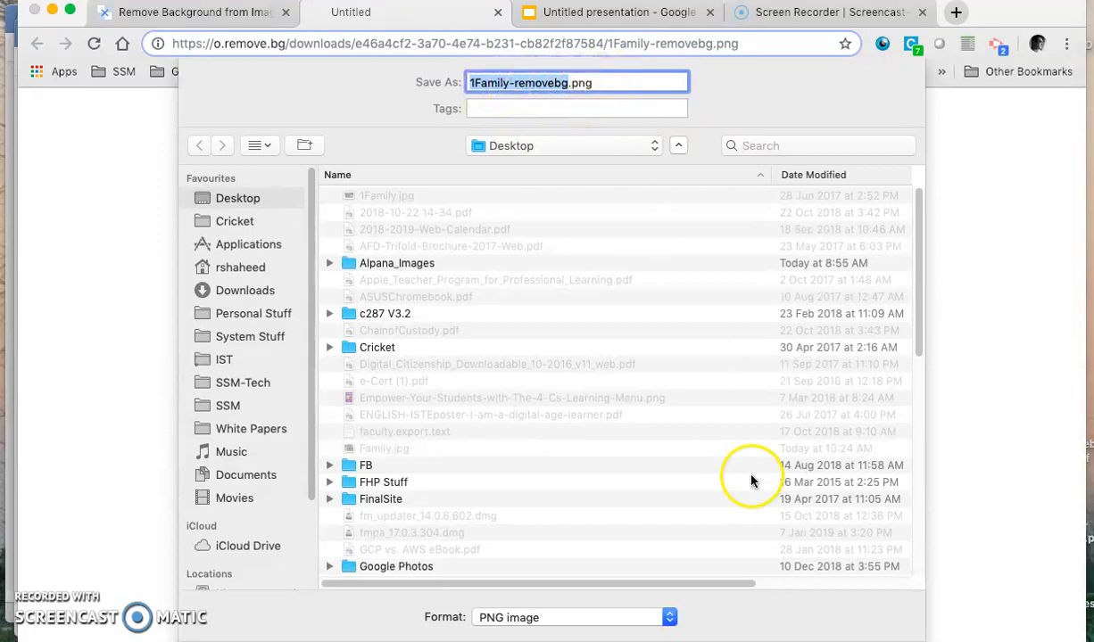
{"action": "key", "text": "Return"}
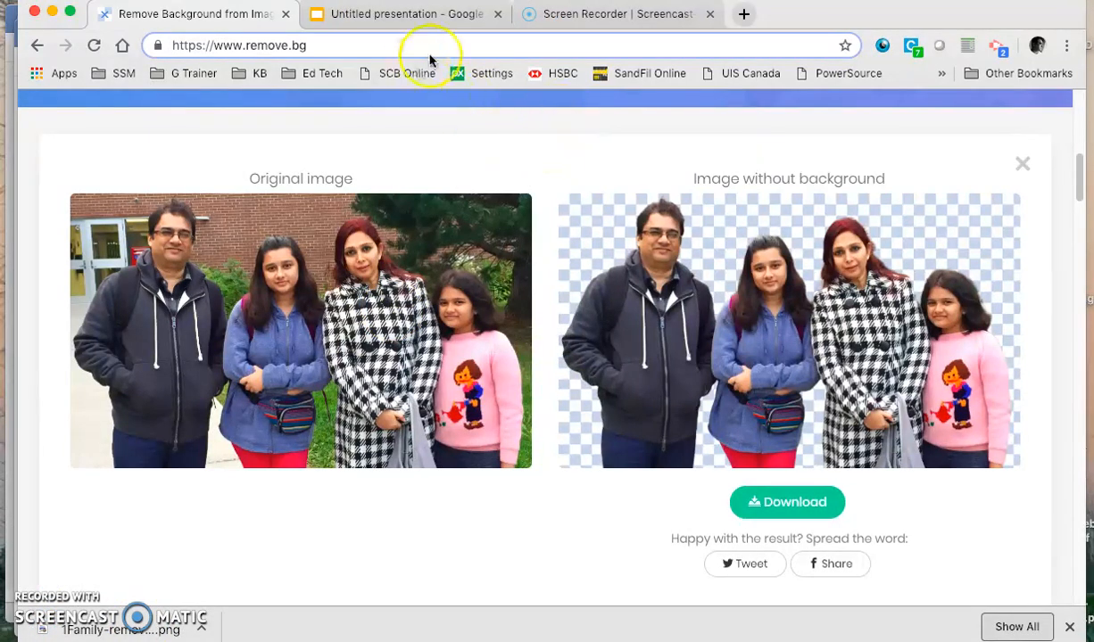
Switch to the untitled Google Slides presentation and search Google for "Windsor Castle" images to use as the slide background.
{"action": "left_click", "coordinate": [396, 17]}
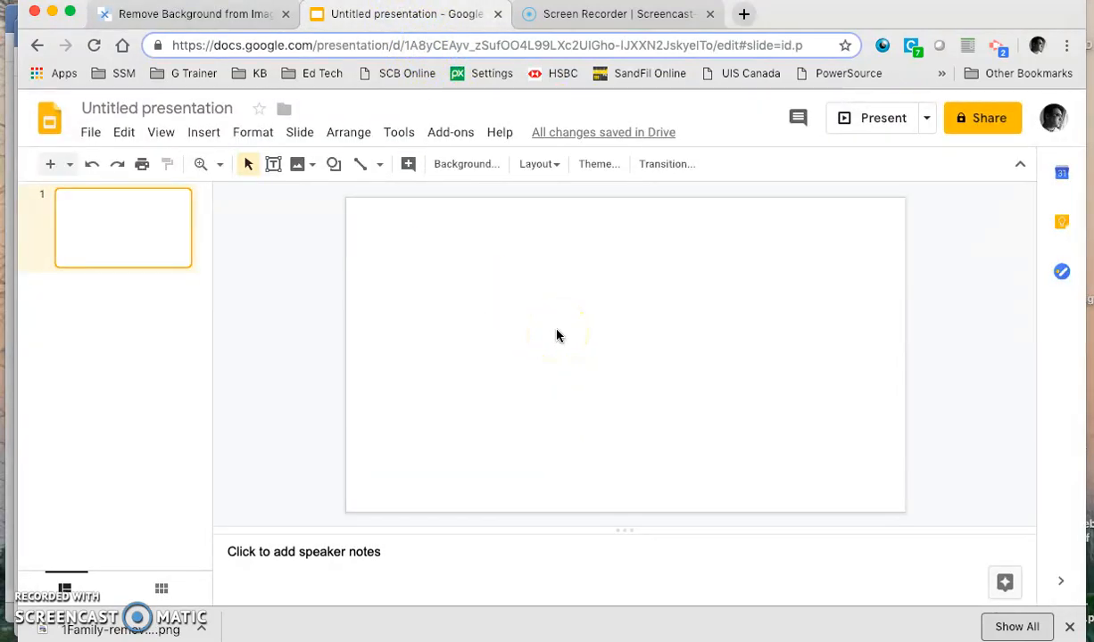
{"action": "right_click", "coordinate": [526, 314]}
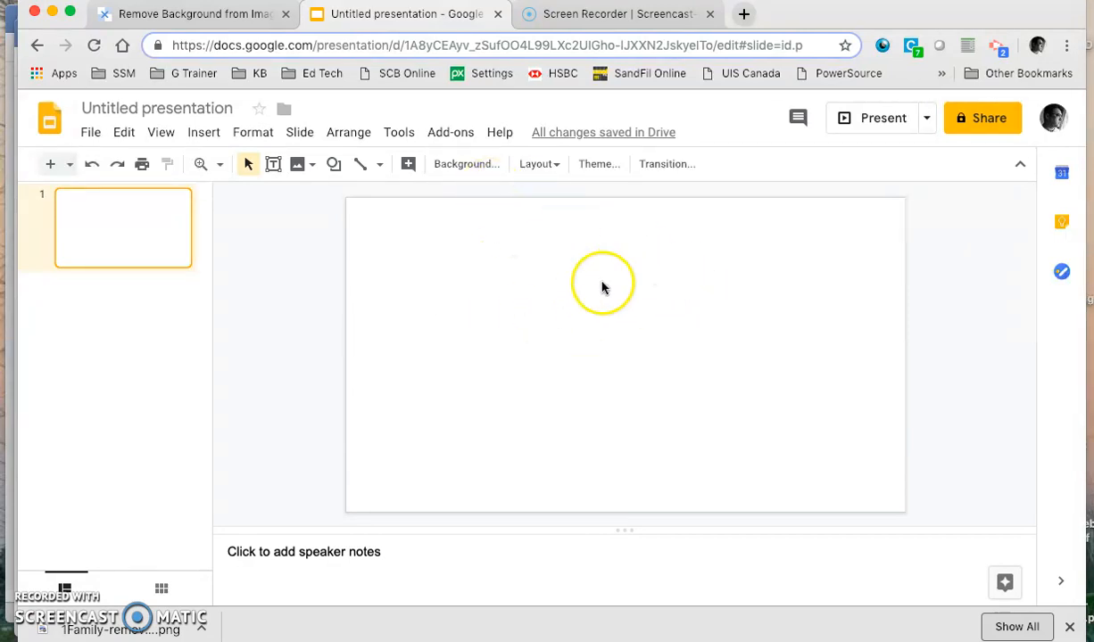
{"action": "left_click", "coordinate": [476, 169]}
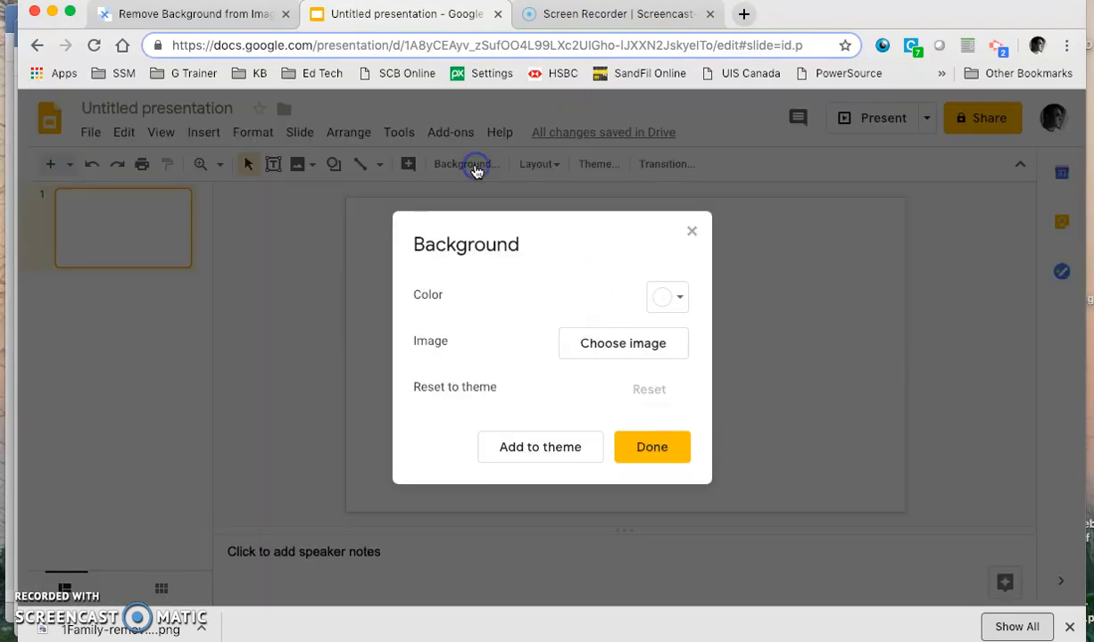
{"action": "left_click", "coordinate": [623, 351]}
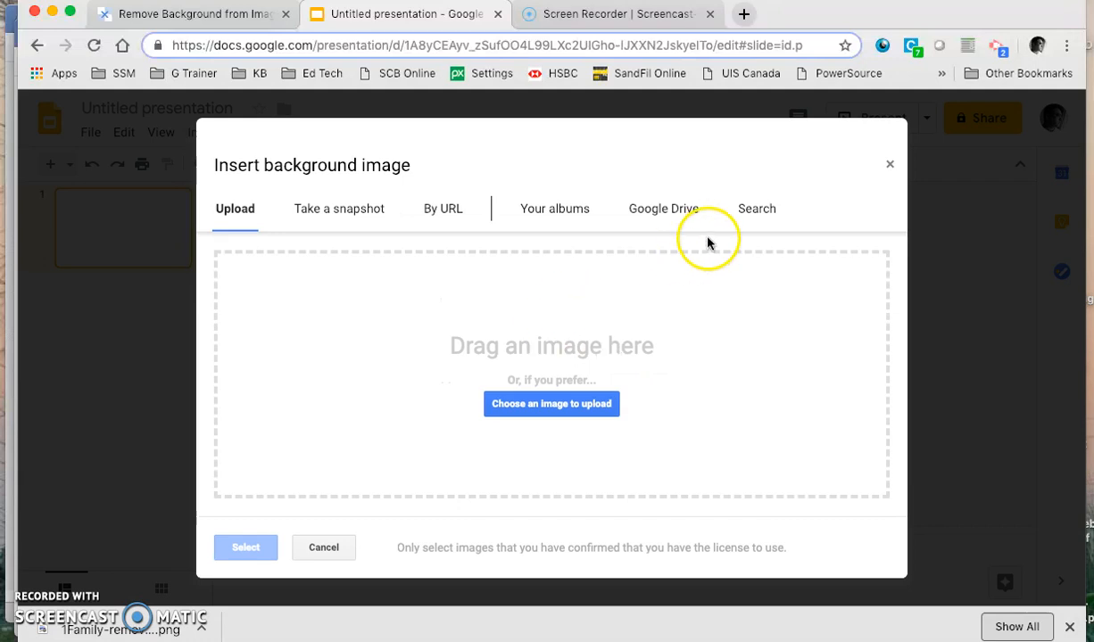
{"action": "left_click", "coordinate": [754, 214]}
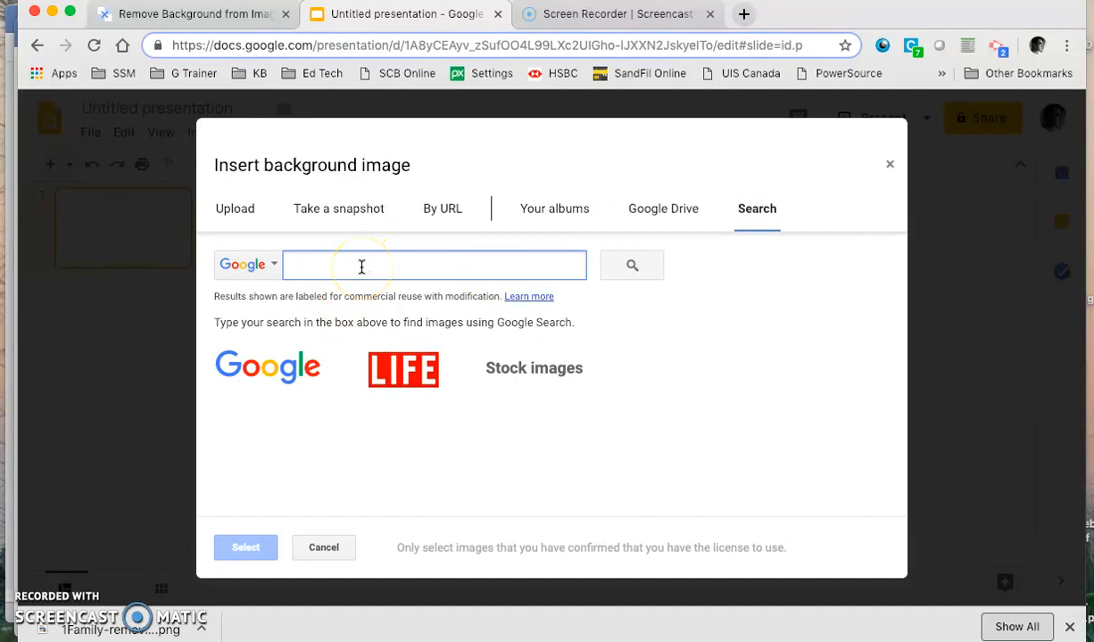
{"action": "type", "text": "w"}
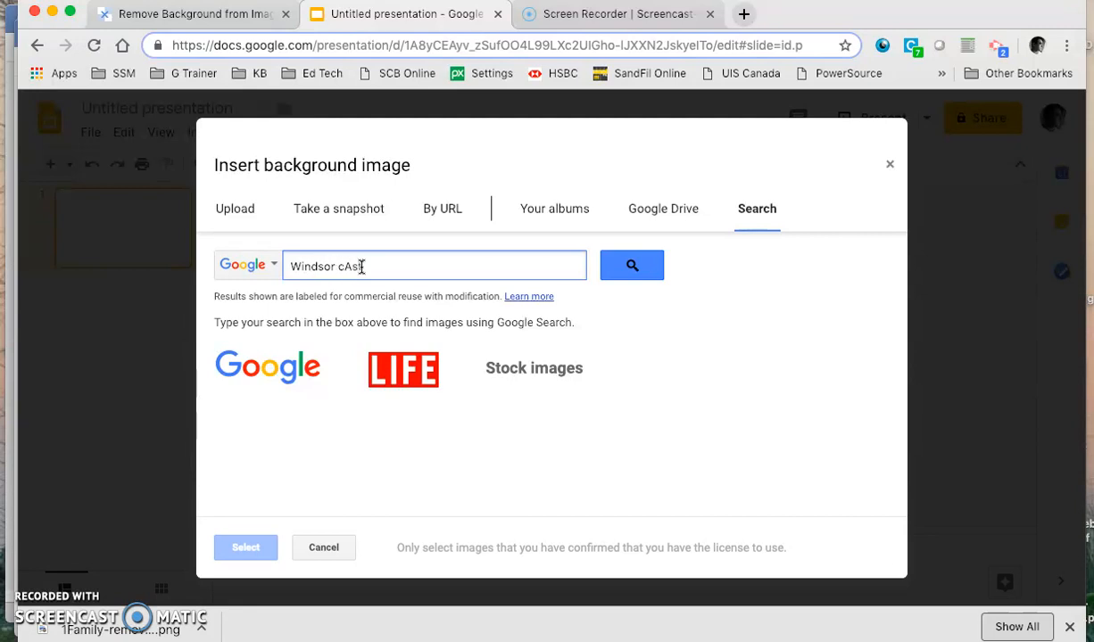
{"action": "left_click_drag", "start_coordinate": [339, 266], "coordinate": [349, 267]}
{"action": "type", "text": "Castle"}
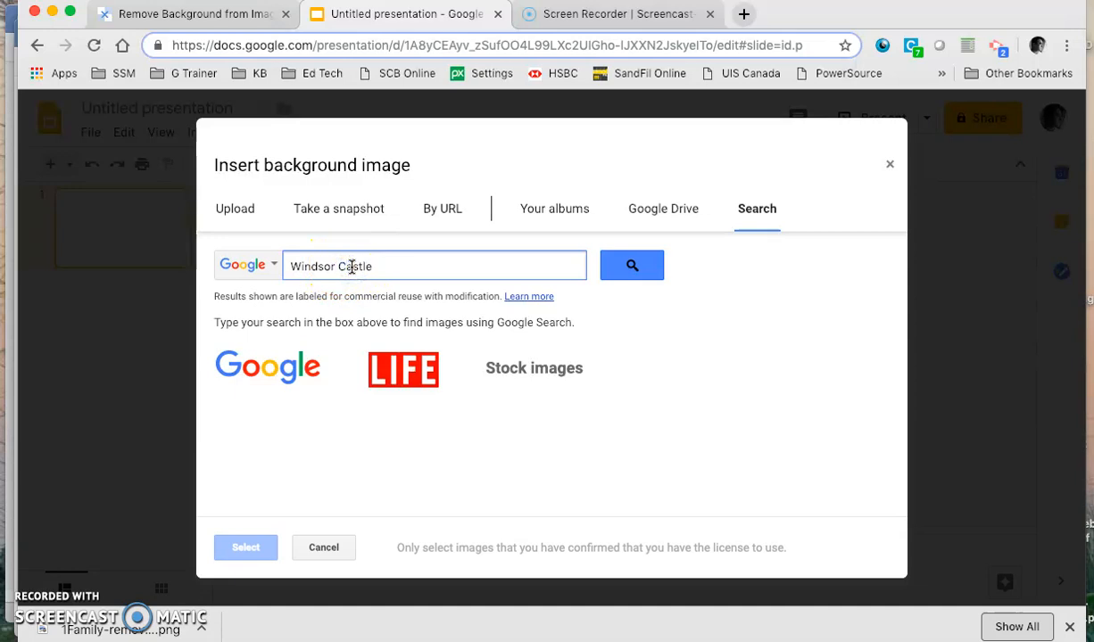
{"action": "left_click", "coordinate": [635, 275]}
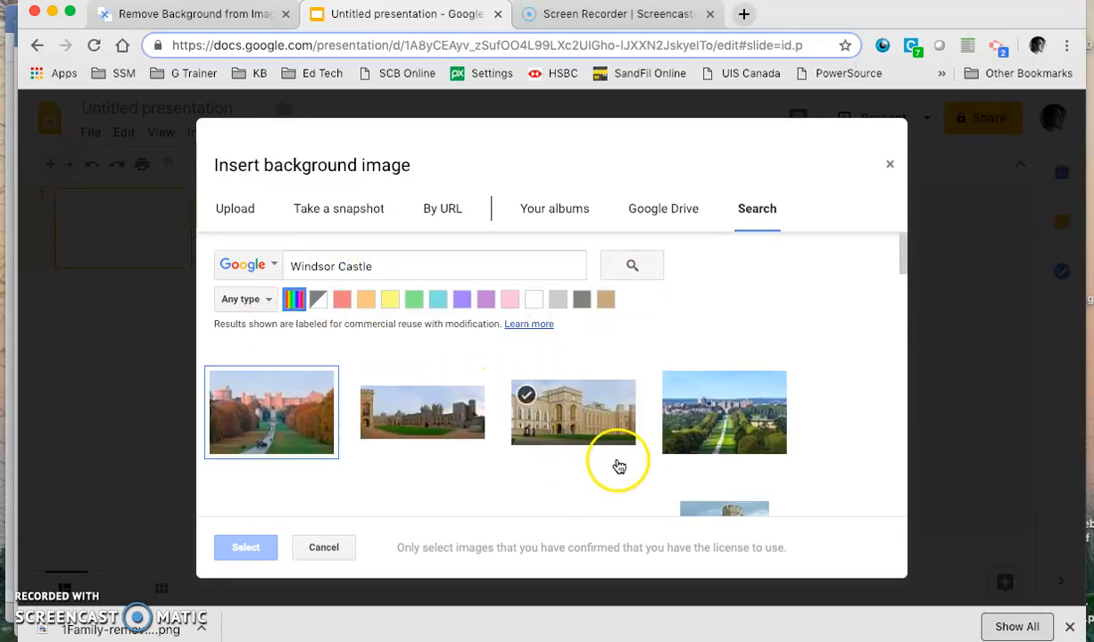
Apply the third Windsor Castle result, the stone facade with the clock tower, as the slide's background image.
{"action": "left_click", "coordinate": [585, 408]}
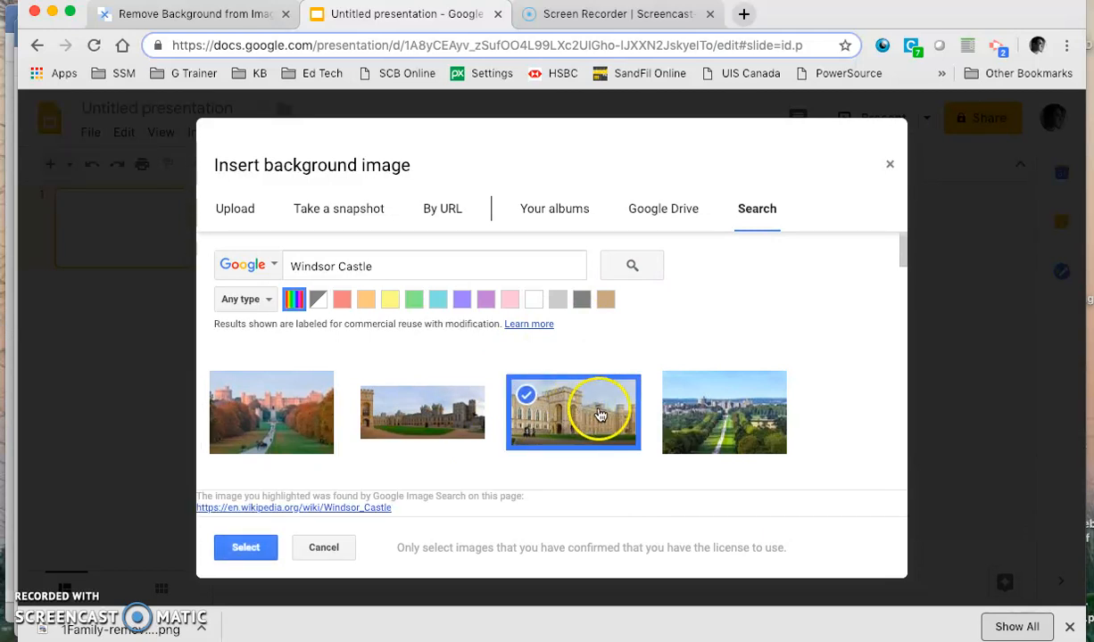
{"action": "left_click", "coordinate": [250, 548]}
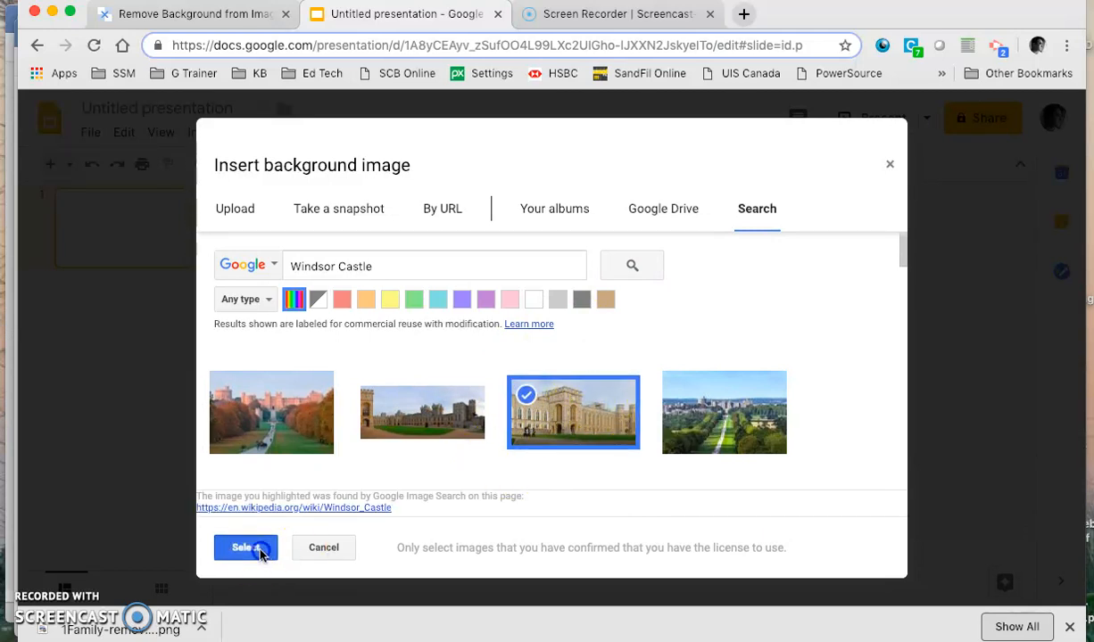
{"action": "left_click", "coordinate": [647, 447]}
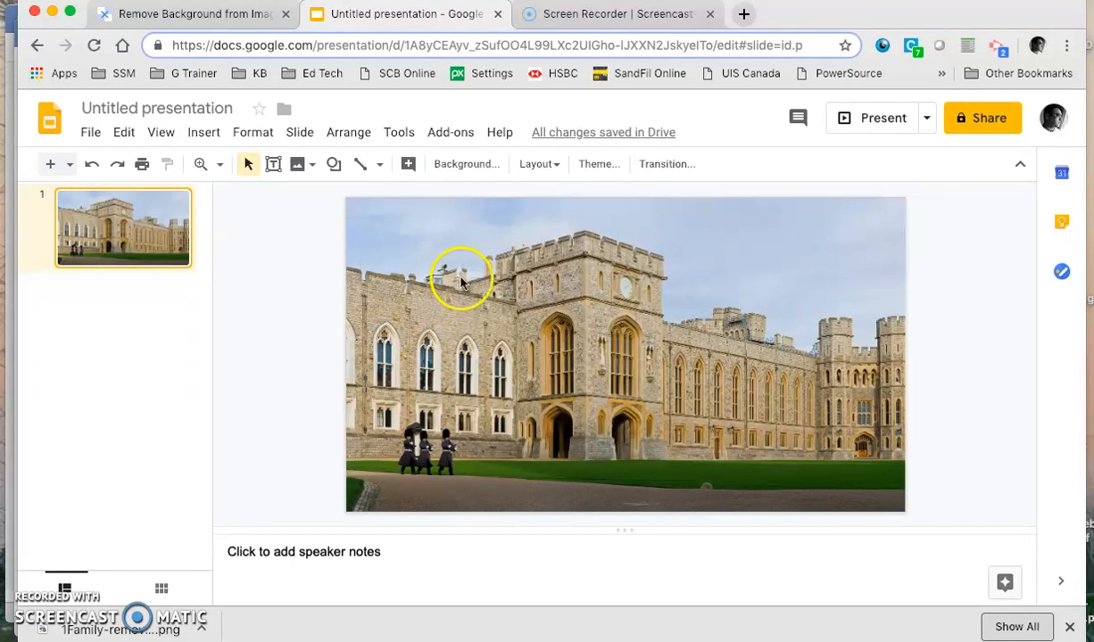
Insert the image 1Family-removebg.png from the computer's Desktop onto the slide.
{"action": "left_click", "coordinate": [204, 134]}
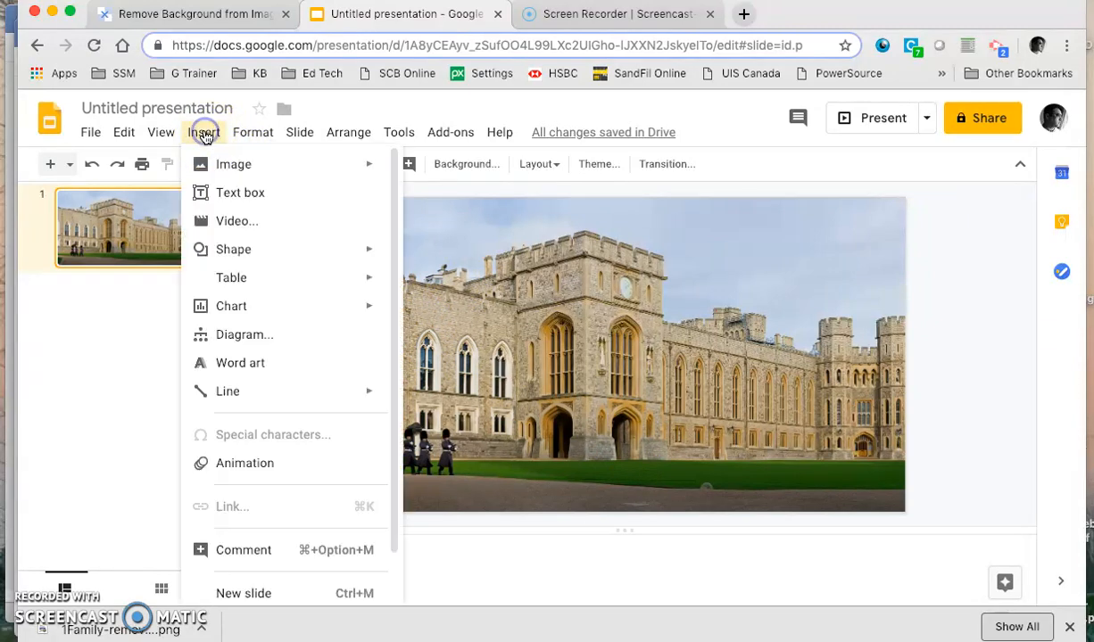
{"action": "mouse_move", "coordinate": [217, 161]}
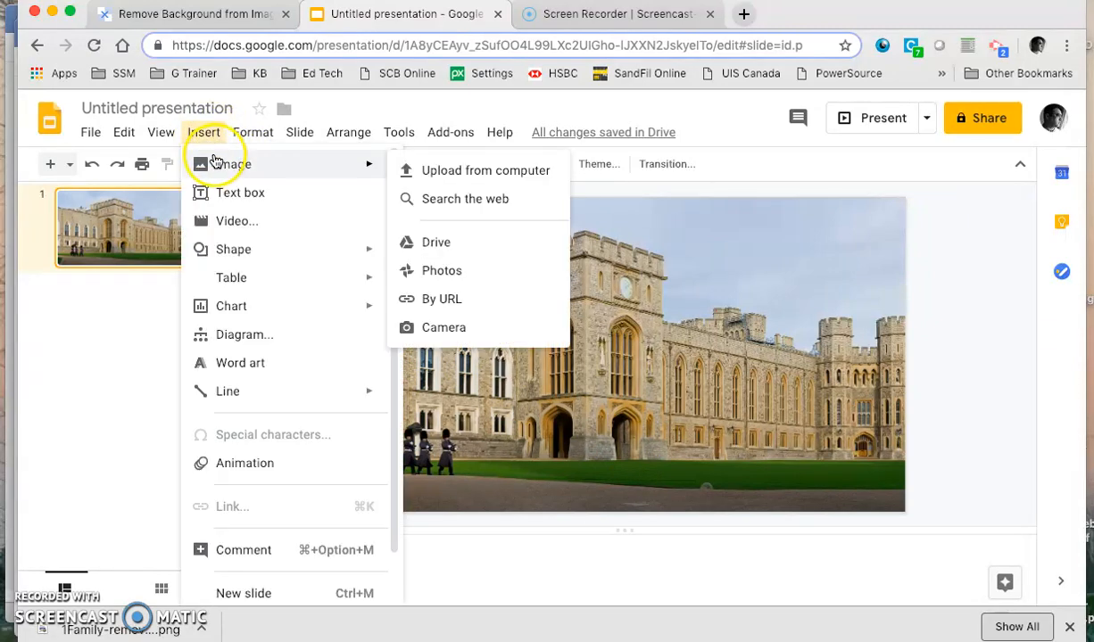
{"action": "left_click", "coordinate": [458, 173]}
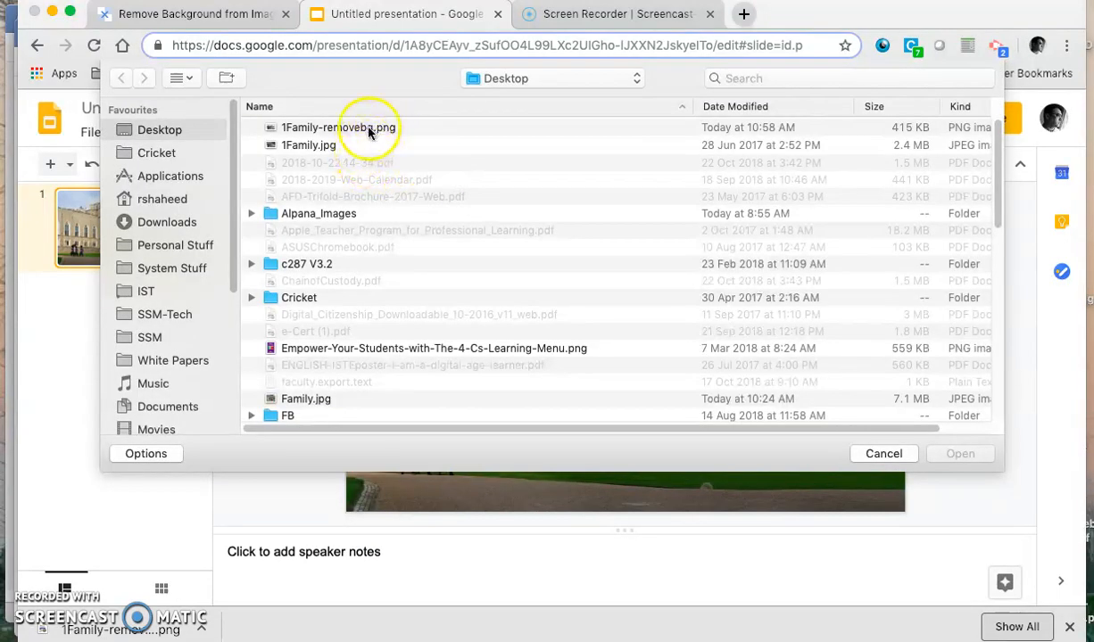
{"action": "left_click", "coordinate": [369, 129]}
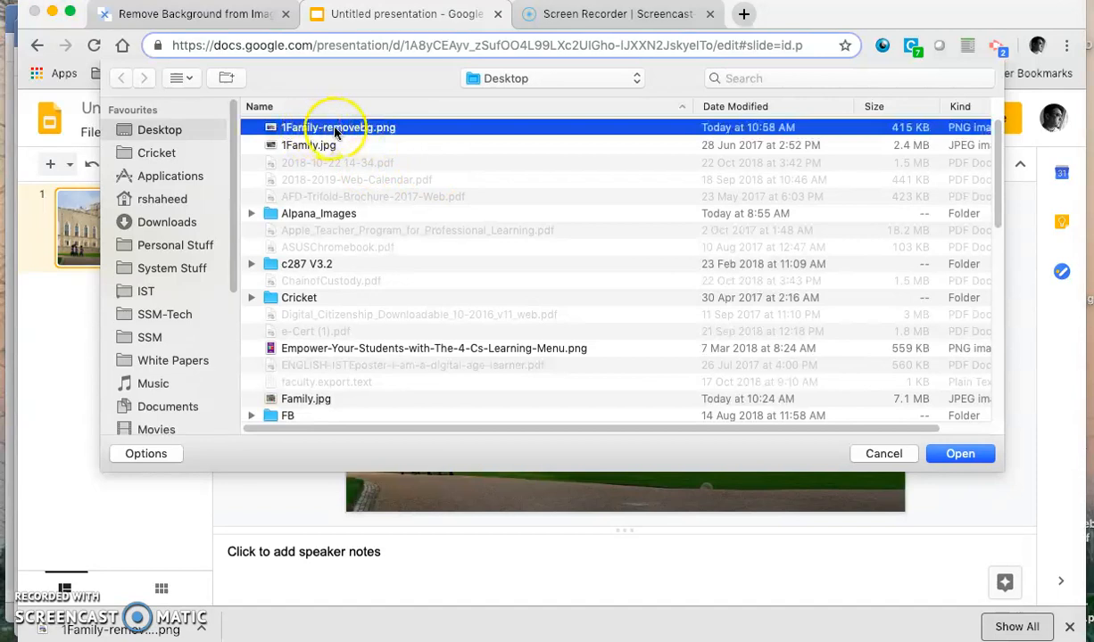
{"action": "left_click", "coordinate": [953, 457]}
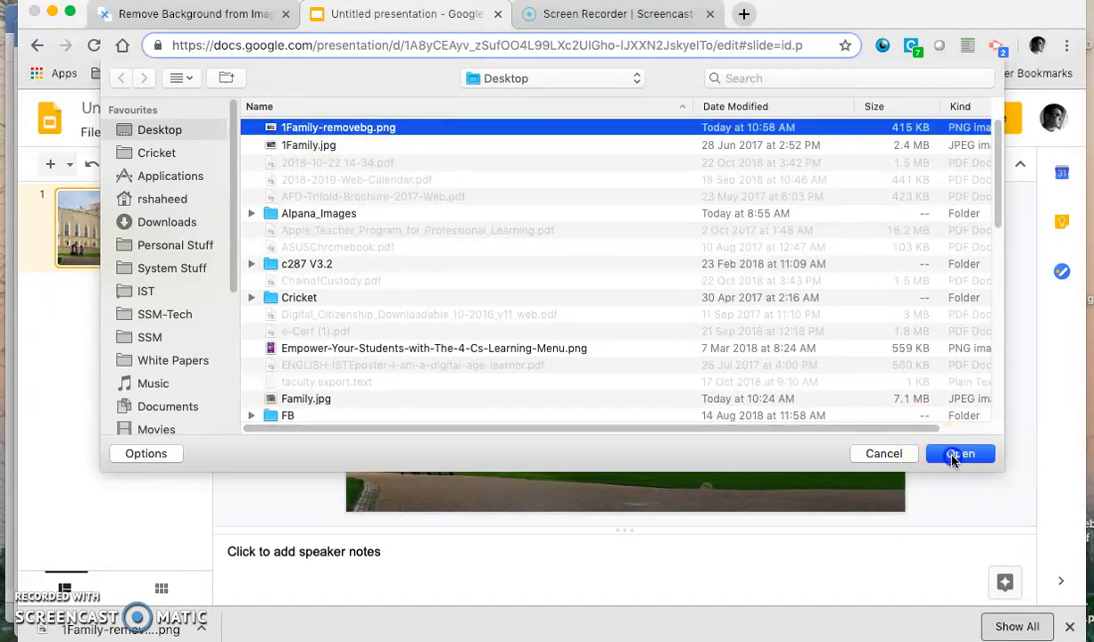
Shrink the family cutout to roughly half the slide's width and place it at the slide's lower right edge.
{"action": "left_click_drag", "start_coordinate": [598, 316], "coordinate": [764, 393]}
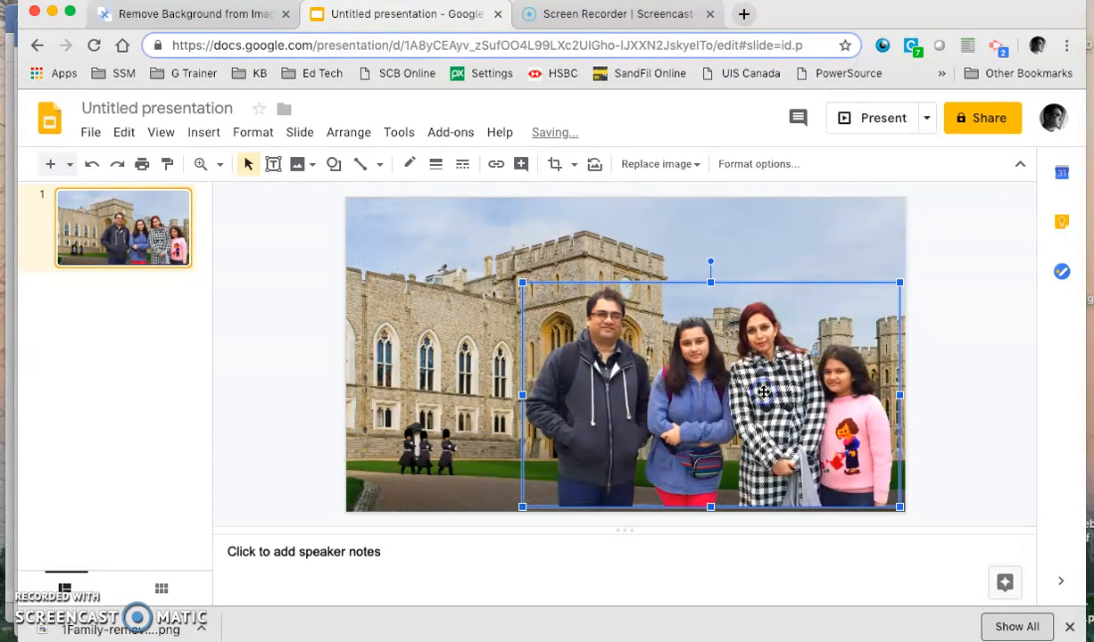
{"action": "left_click_drag", "start_coordinate": [523, 284], "coordinate": [617, 339]}
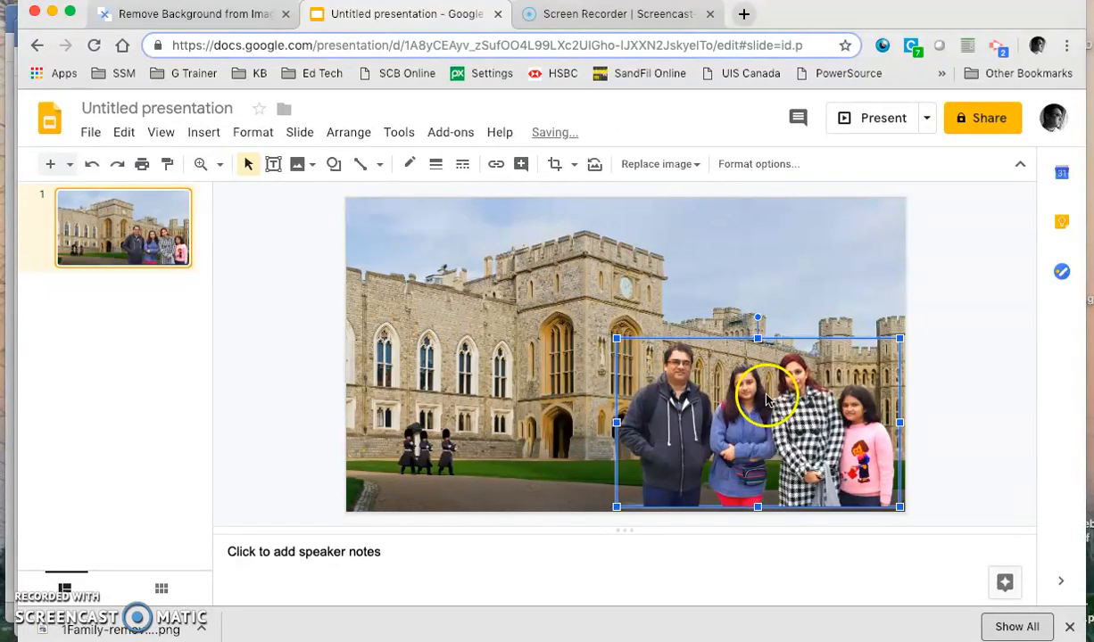
{"action": "left_click_drag", "start_coordinate": [793, 398], "coordinate": [732, 401]}
{"action": "left_click_drag", "start_coordinate": [557, 338], "coordinate": [581, 353]}
{"action": "left_click_drag", "start_coordinate": [724, 419], "coordinate": [829, 426]}
{"action": "left_click", "coordinate": [746, 293]}
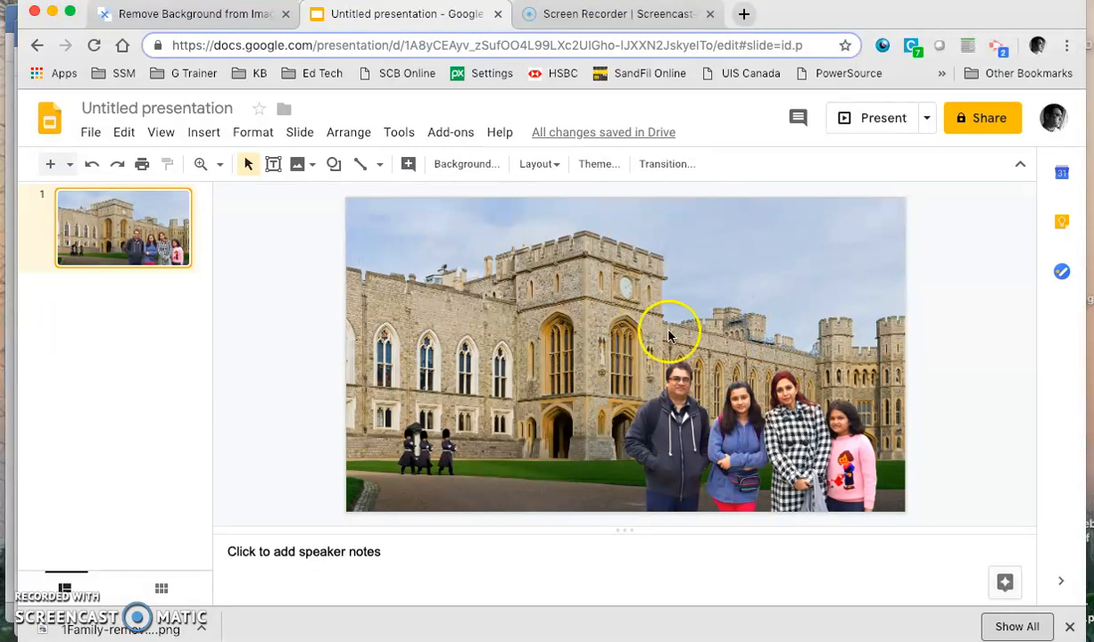
Download the current slide as a JPEG image named NewFamilyPicture.jpg to the Desktop.
{"action": "left_click", "coordinate": [91, 136]}
{"action": "mouse_move", "coordinate": [183, 338]}
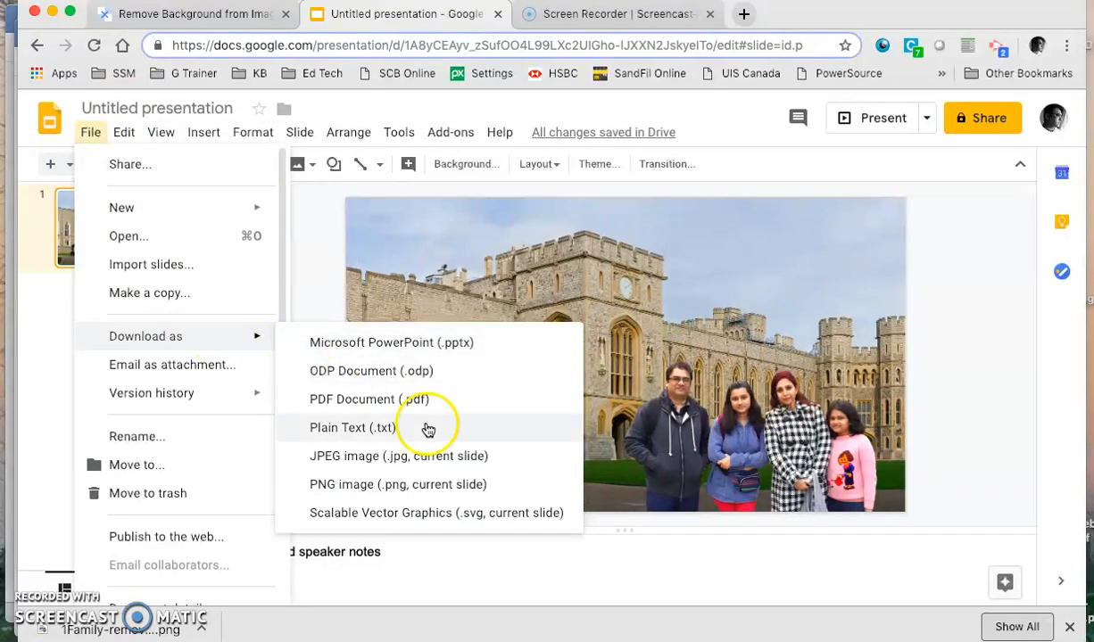
{"action": "left_click", "coordinate": [361, 459]}
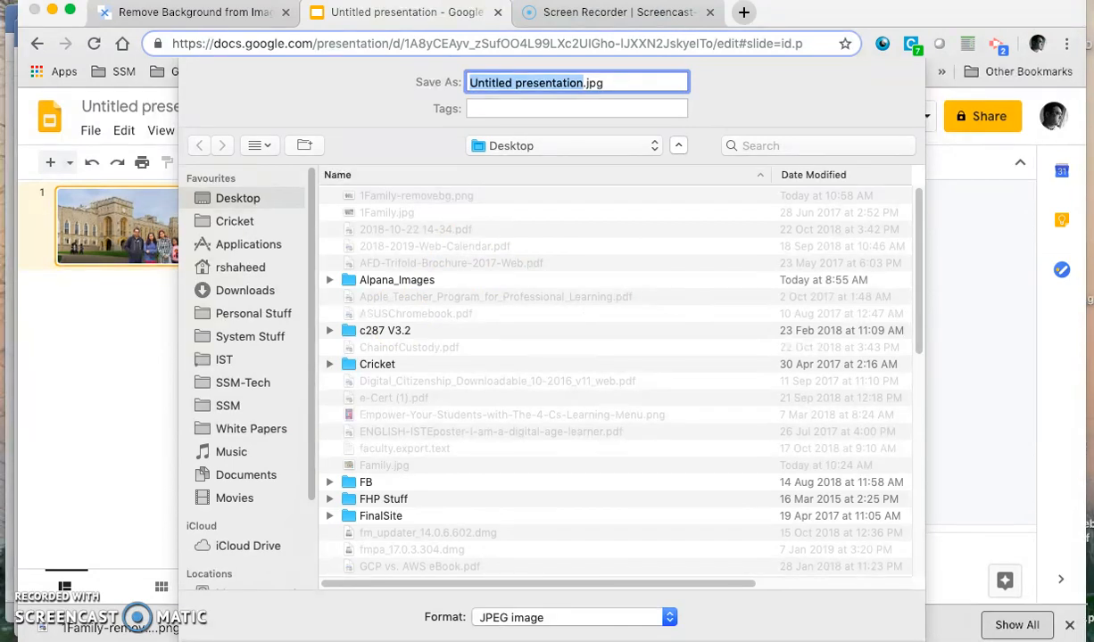
{"action": "type", "text": "N"}
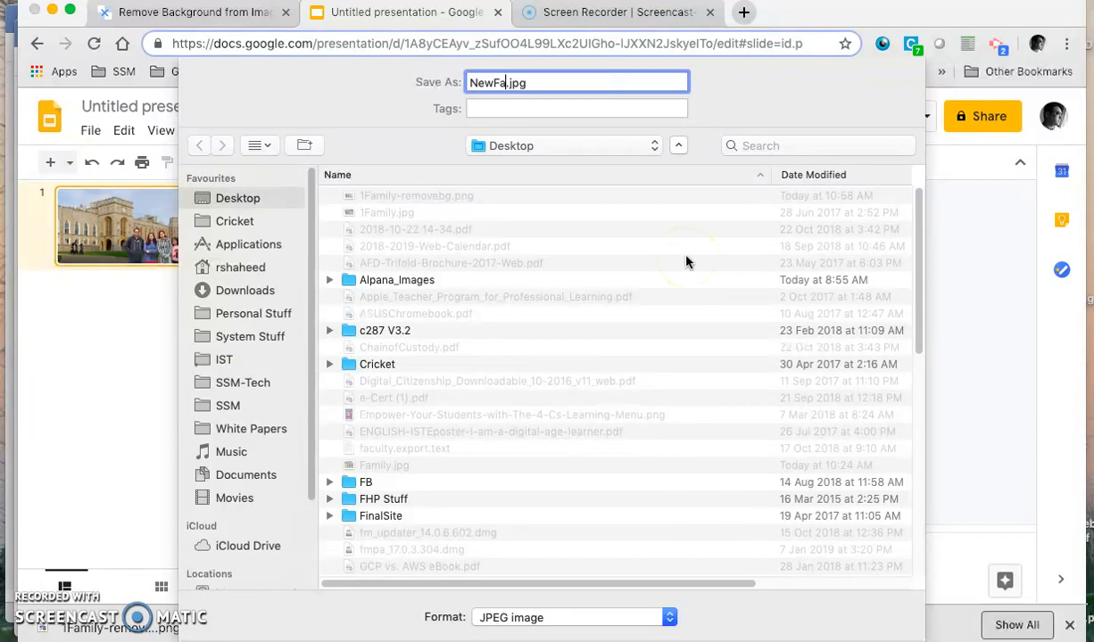
{"action": "type", "text": "ewFamilyPicture"}
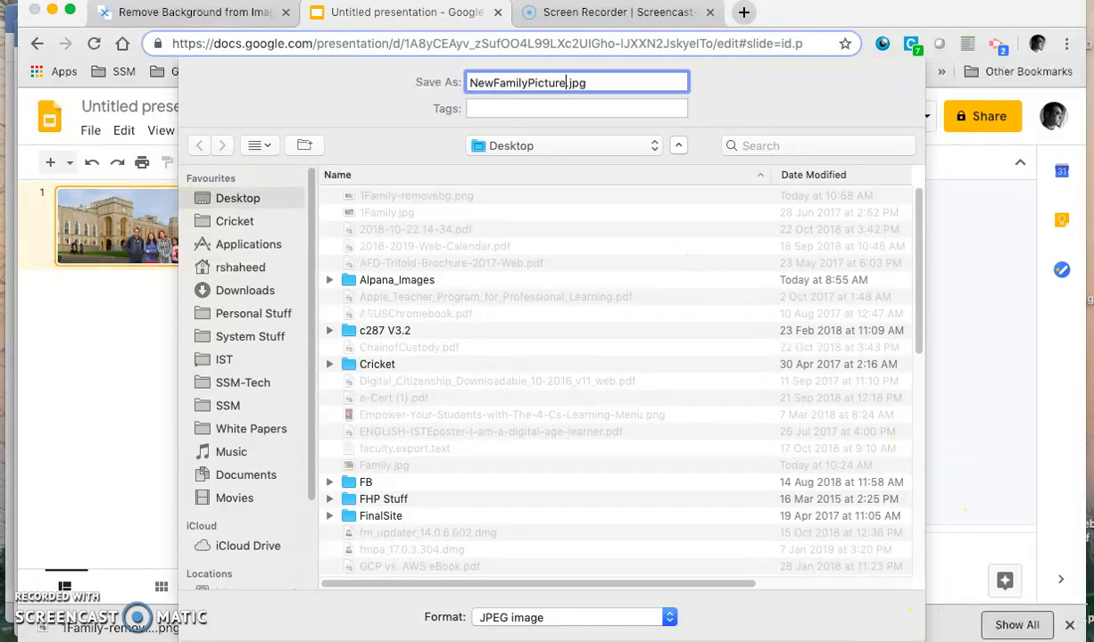
{"action": "key", "text": "Return"}
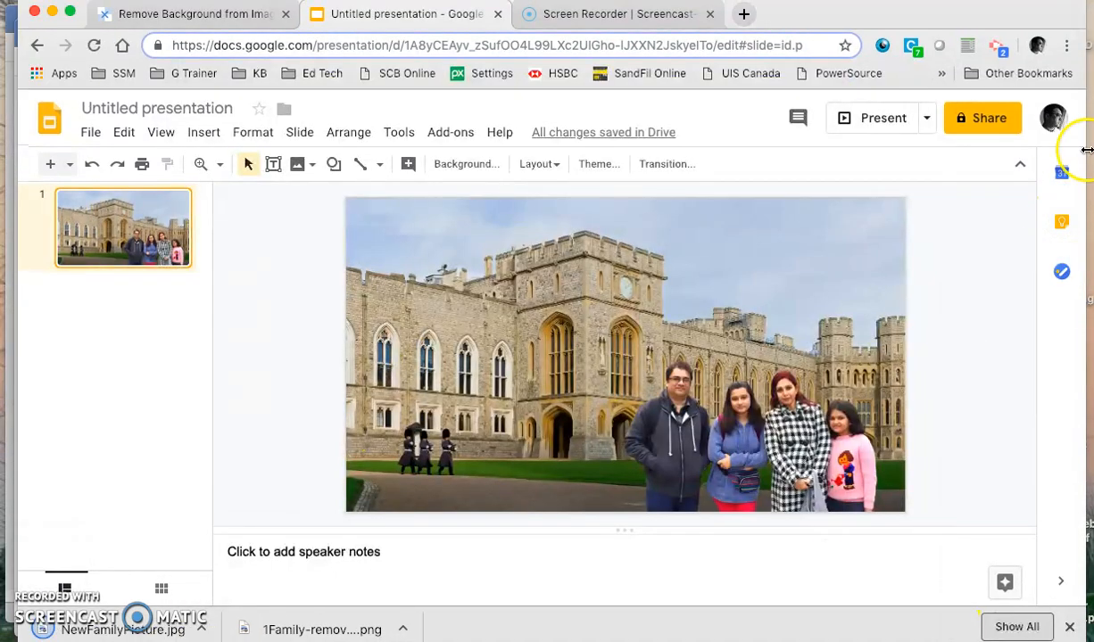
Open the downloaded NewFamilyPicture.jpg to review the composite, and return to the remove.bg page in the browser.
{"action": "left_click", "coordinate": [200, 631]}
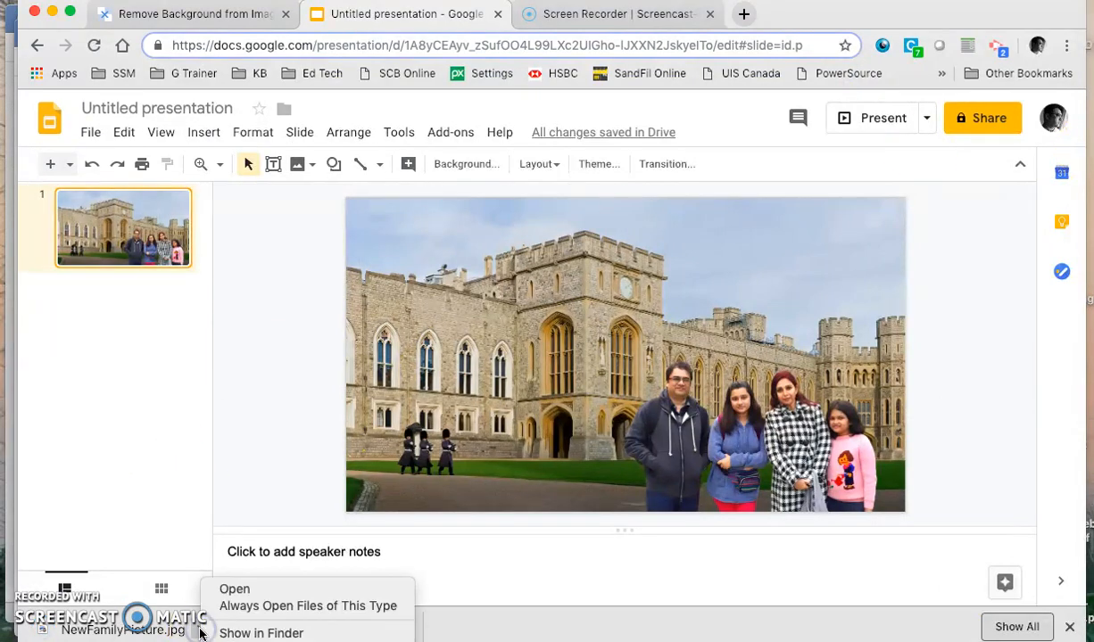
{"action": "left_click", "coordinate": [231, 591]}
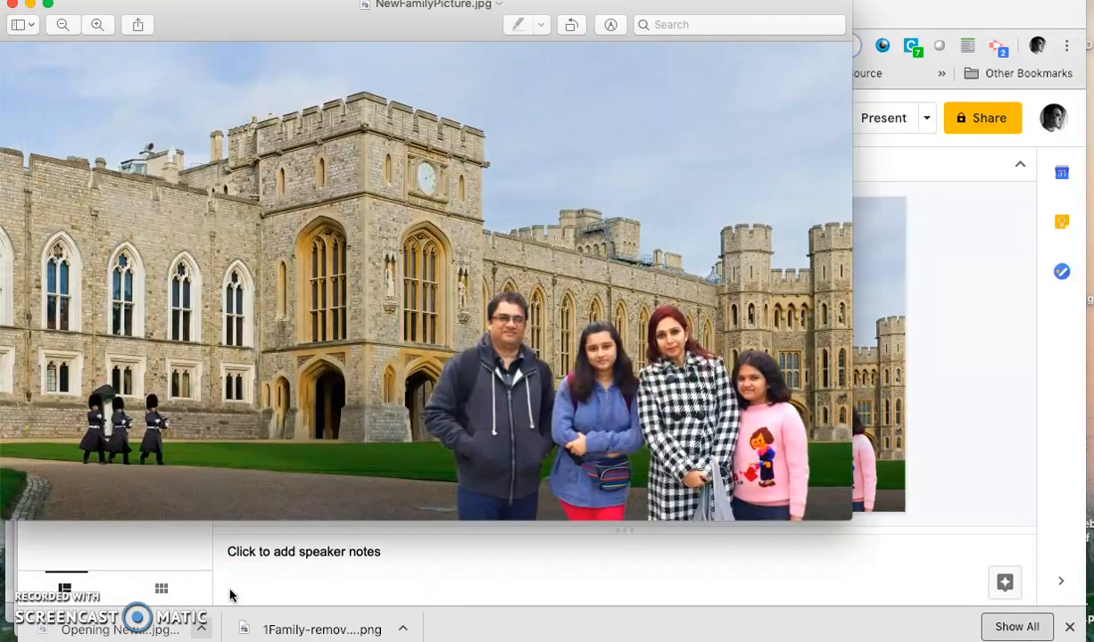
{"action": "left_click", "coordinate": [519, 327]}
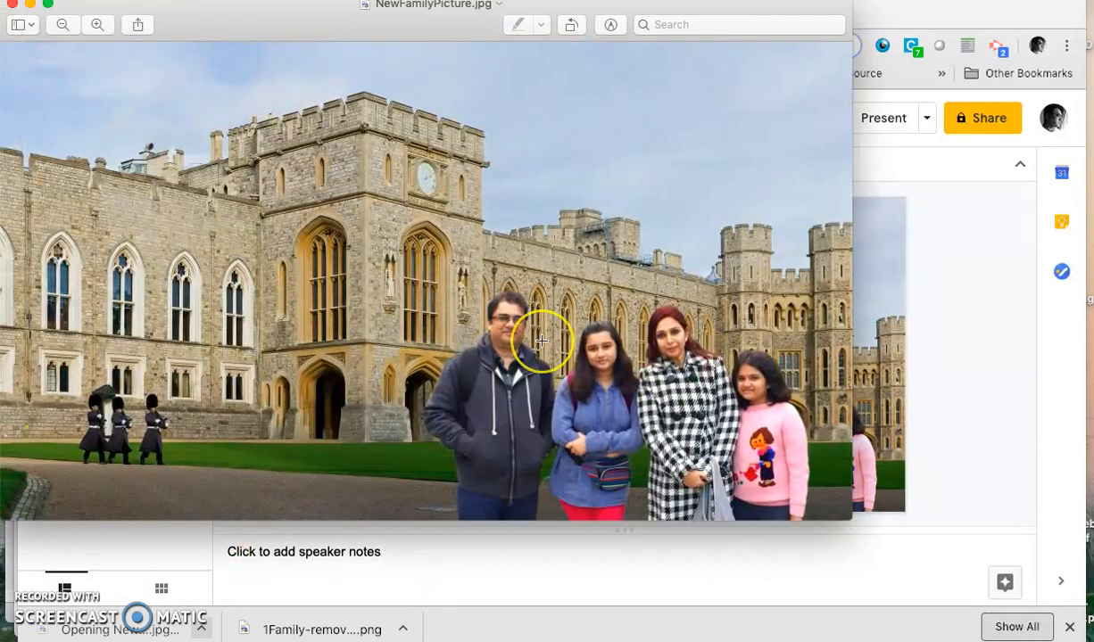
{"action": "left_click", "coordinate": [607, 328]}
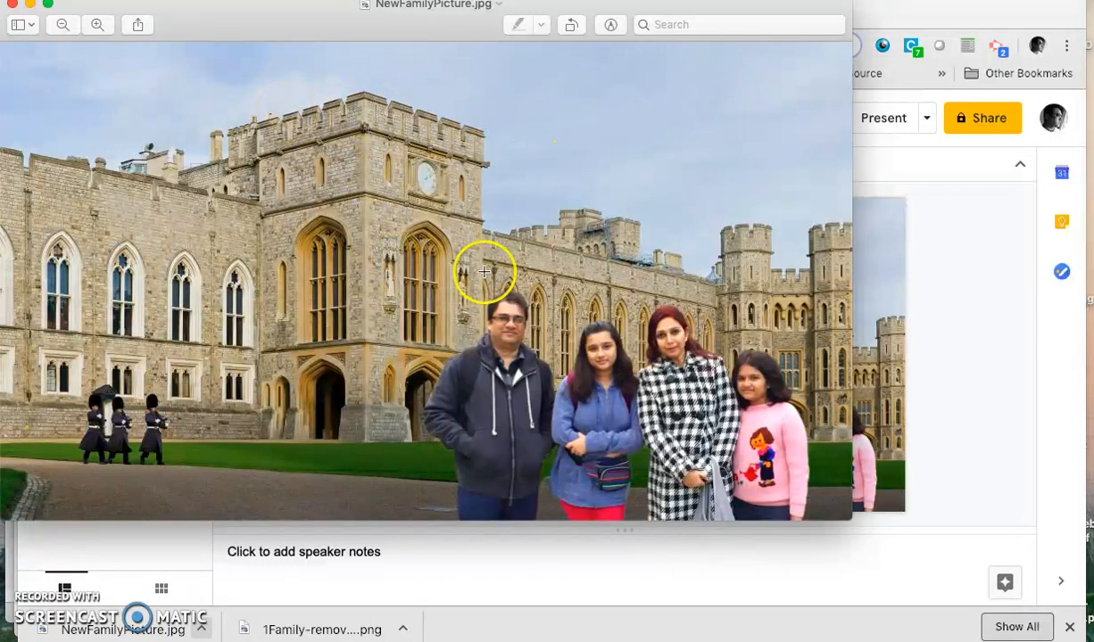
{"action": "left_click", "coordinate": [954, 256]}
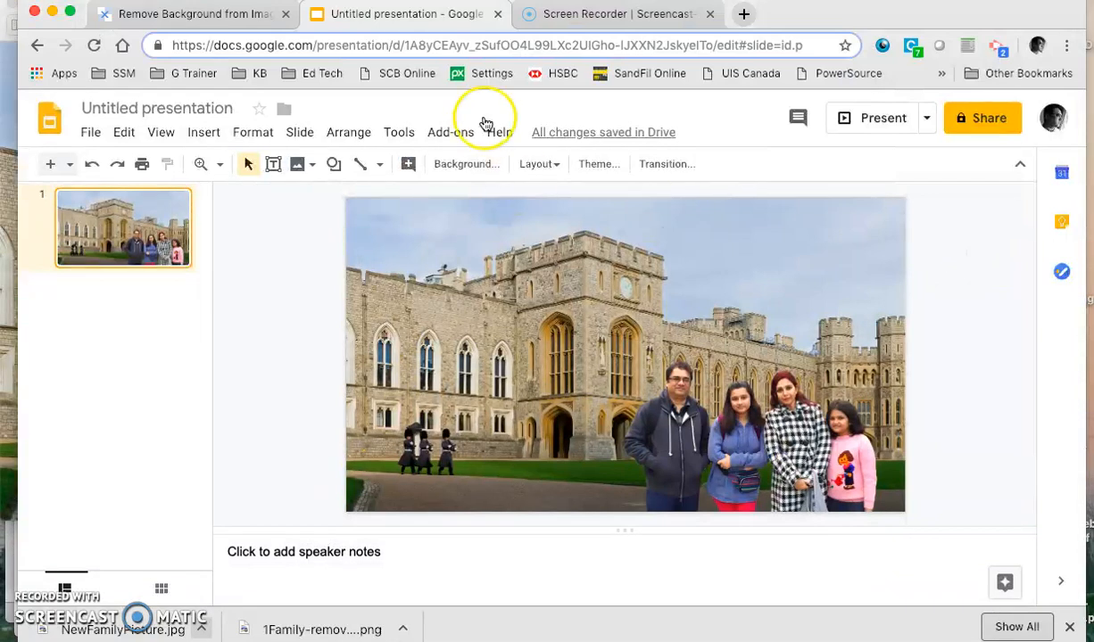
{"action": "left_click", "coordinate": [202, 16]}
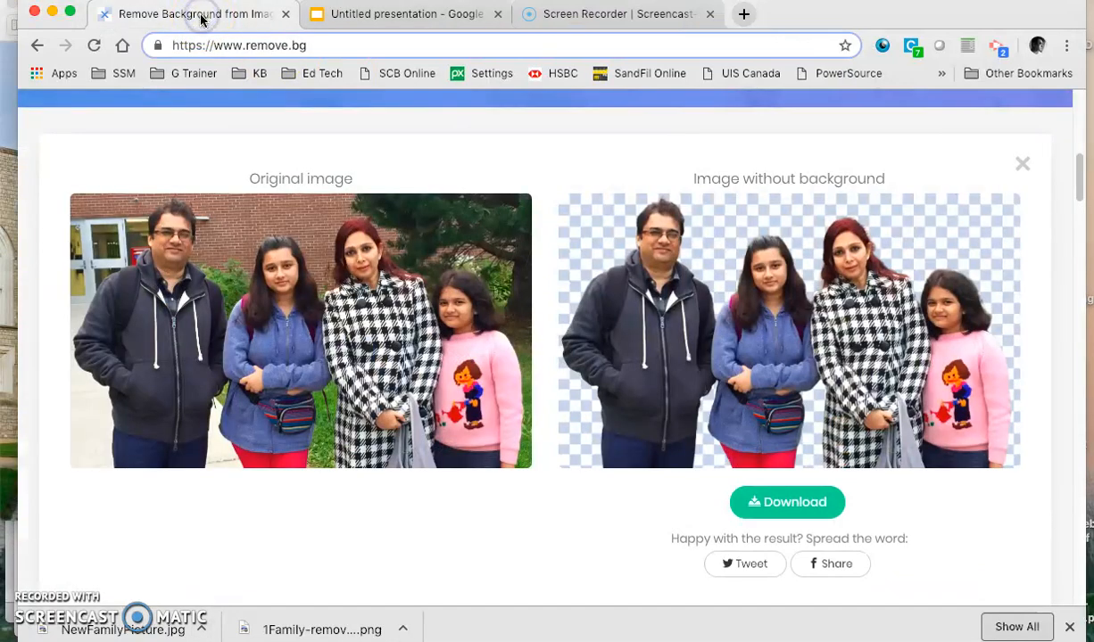